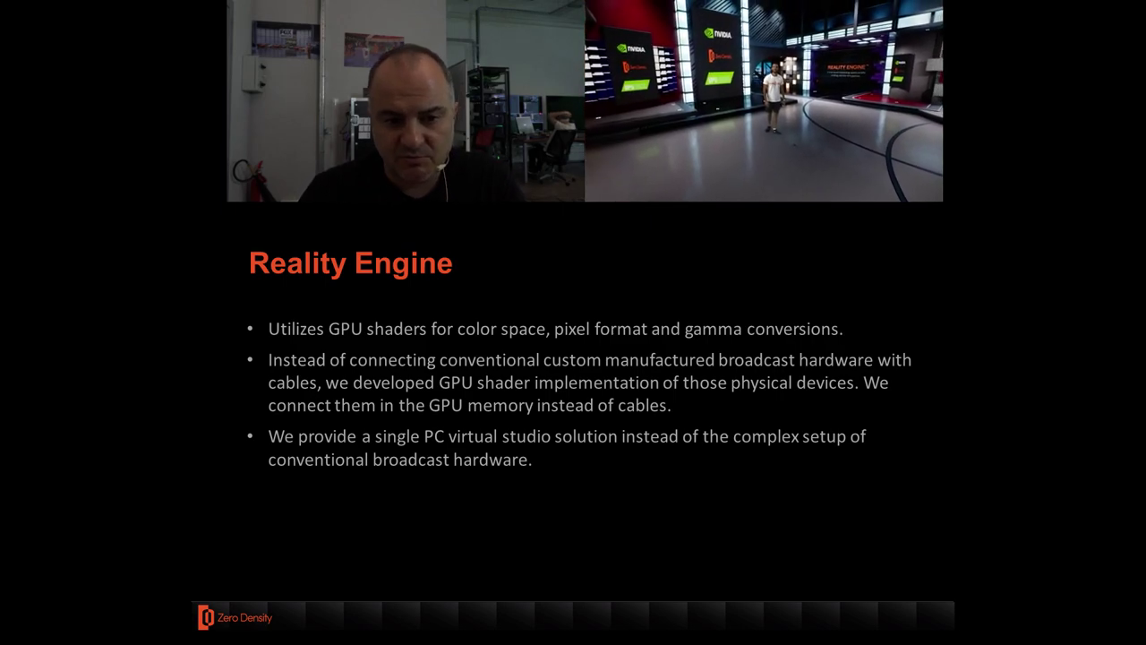
# Step: Switch from the slides to the Reality Engine node graph showing Comp_01.rgraph
pyautogui.hotkey('alt', 'Tab')
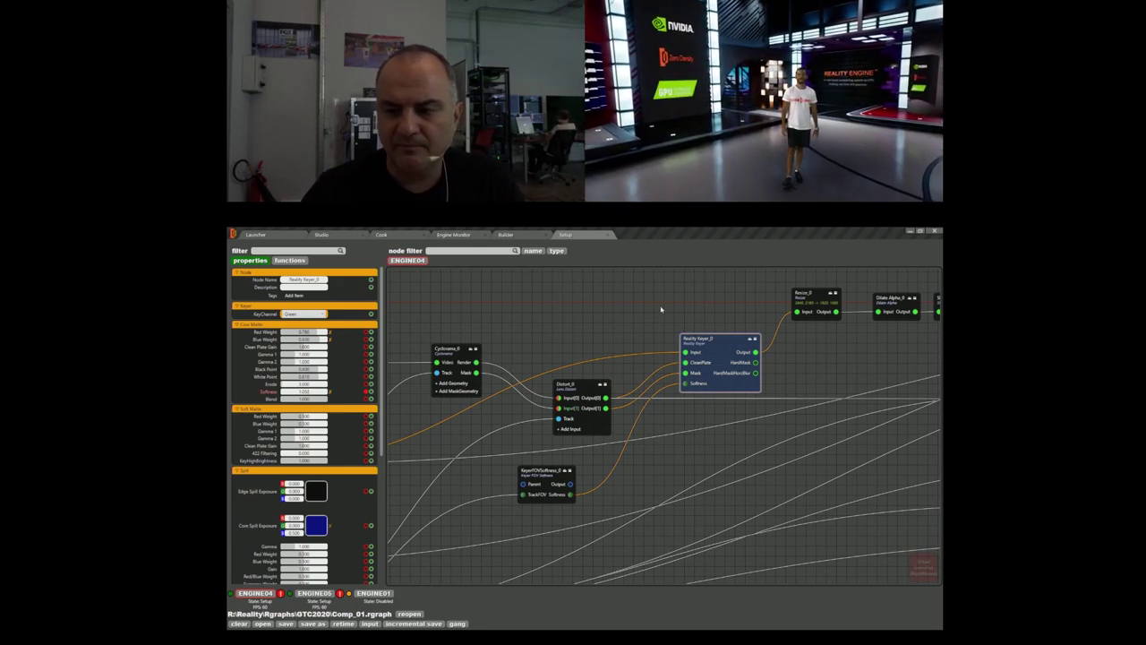
# Step: Pan to the Resize_0 node and show its 1920x1080 Bilinear properties
pyautogui.moveTo(610, 316); pyautogui.dragTo(629, 304, button='middle')
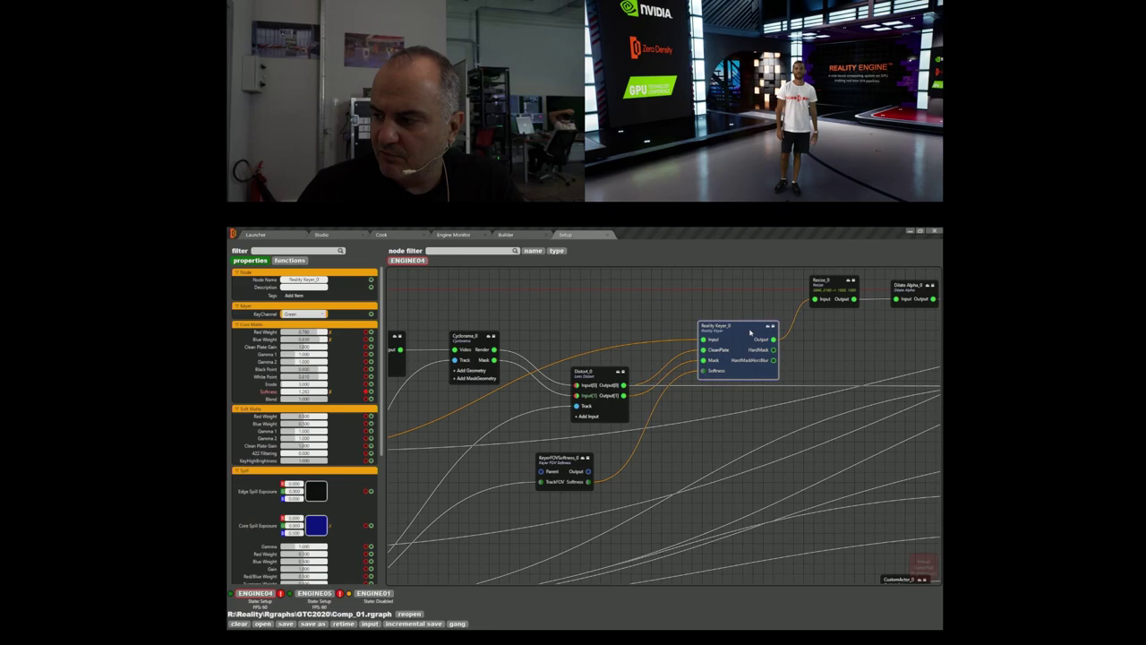
pyautogui.moveTo(665, 322); pyautogui.dragTo(614, 336, button='middle')
pyautogui.moveTo(644, 163); pyautogui.dragTo(647, 156)
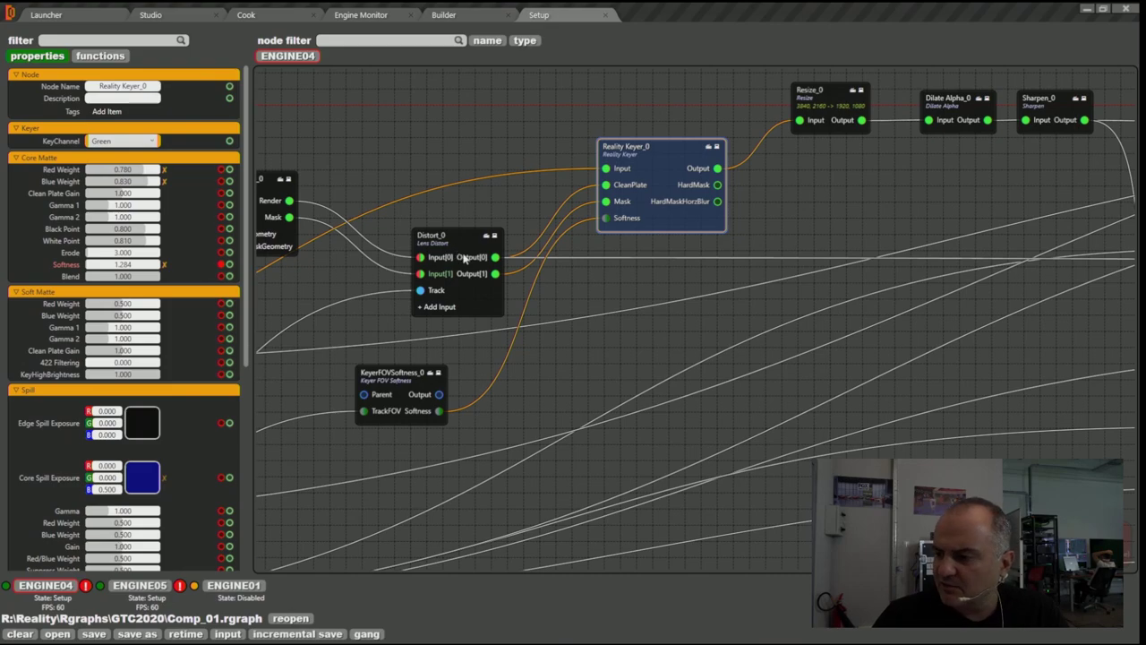
pyautogui.moveTo(488, 217); pyautogui.dragTo(386, 241, button='middle')
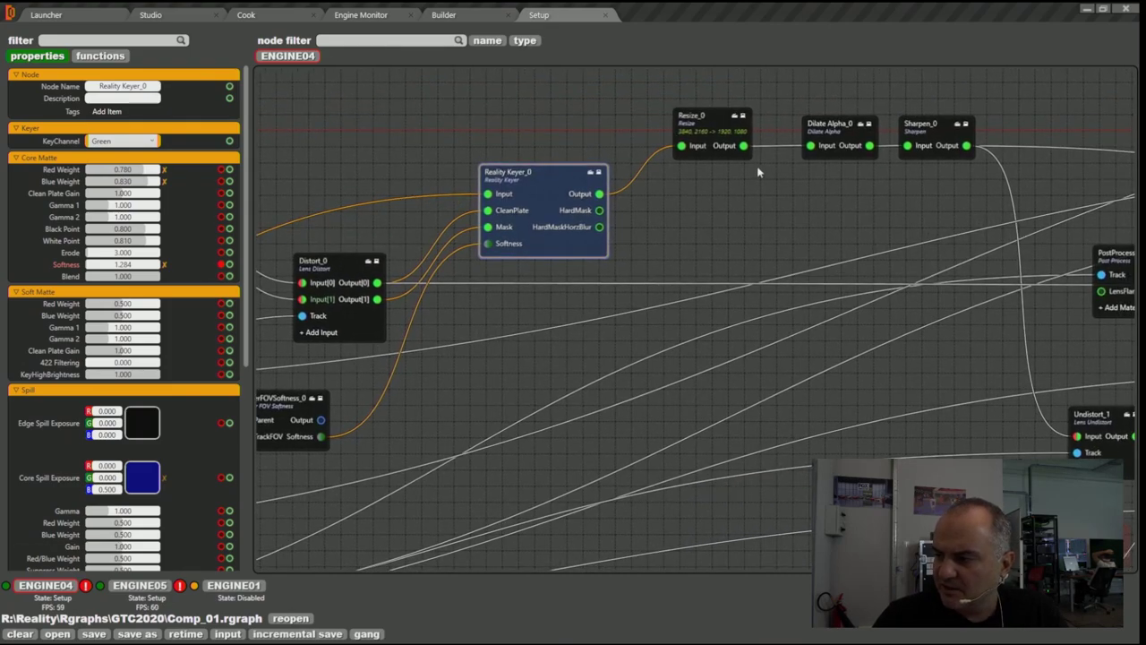
pyautogui.click(717, 126)
# Step: Follow the processing chain past Dilate Alpha and Sharpen_0
pyautogui.moveTo(639, 110); pyautogui.dragTo(542, 125, button='middle')
pyautogui.moveTo(930, 165); pyautogui.dragTo(687, 203, button='middle')
pyautogui.scroll(-3, 832, 226)
pyautogui.scroll(3, 539, 289)
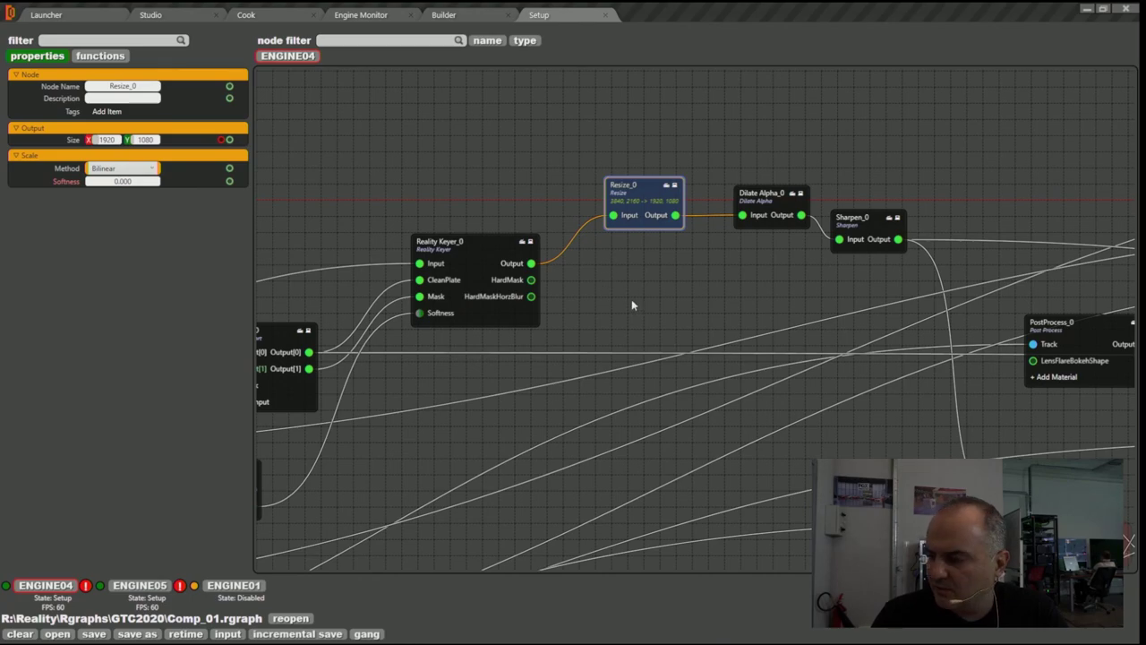
# Step: Pan back to the graph's start, showing AJAcard_0, AJAIn_0, Delay_0 and TrackMen
pyautogui.moveTo(704, 263); pyautogui.dragTo(420, 234, button='middle')
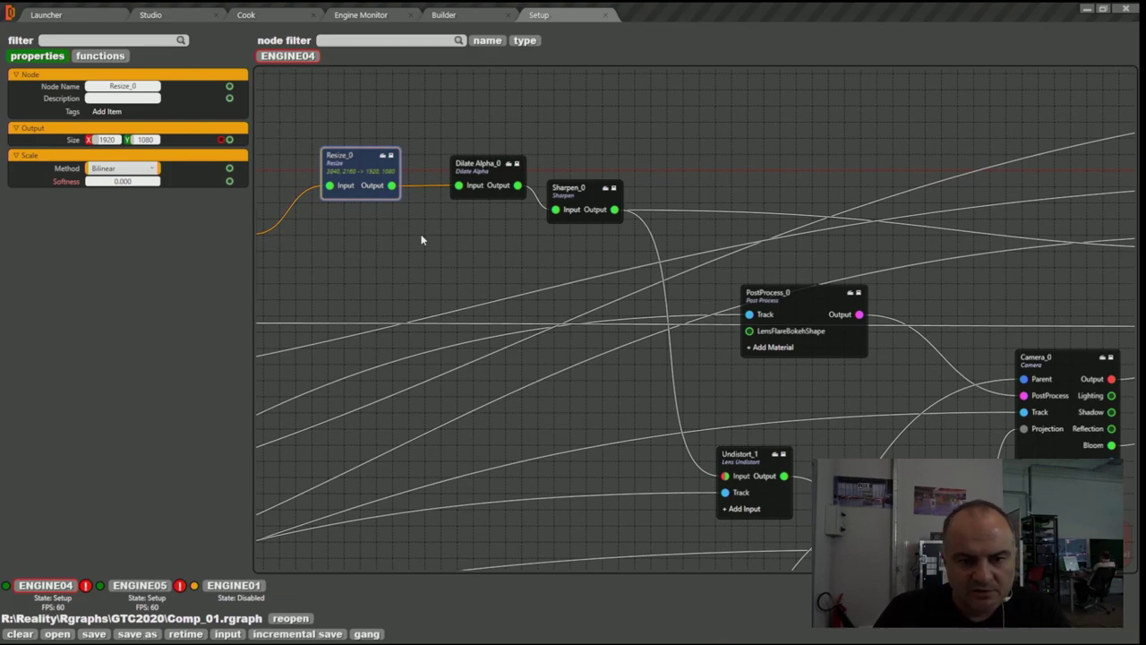
pyautogui.moveTo(440, 271); pyautogui.dragTo(642, 289, button='middle')
pyautogui.moveTo(347, 288); pyautogui.dragTo(814, 289, button='middle')
pyautogui.moveTo(456, 294); pyautogui.dragTo(818, 227, button='middle')
pyautogui.moveTo(543, 280); pyautogui.dragTo(812, 202, button='middle')
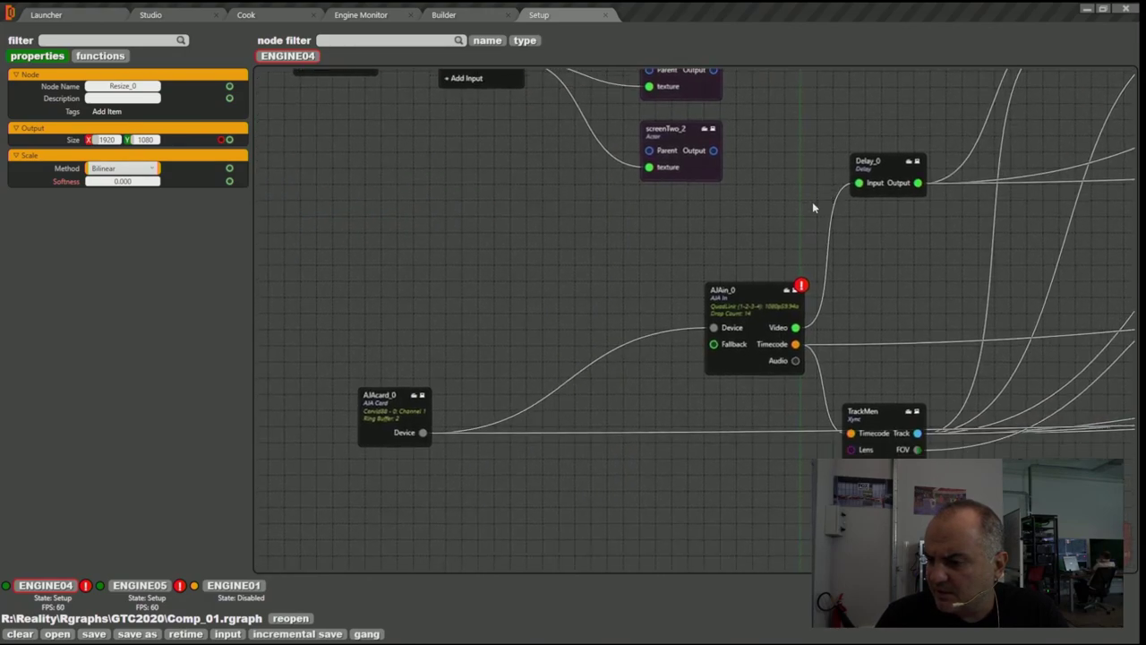
# Step: Show AJAcard_0's properties, then AJAIn_0's device properties
pyautogui.click(383, 410)
pyautogui.moveTo(525, 305); pyautogui.dragTo(365, 293, button='middle')
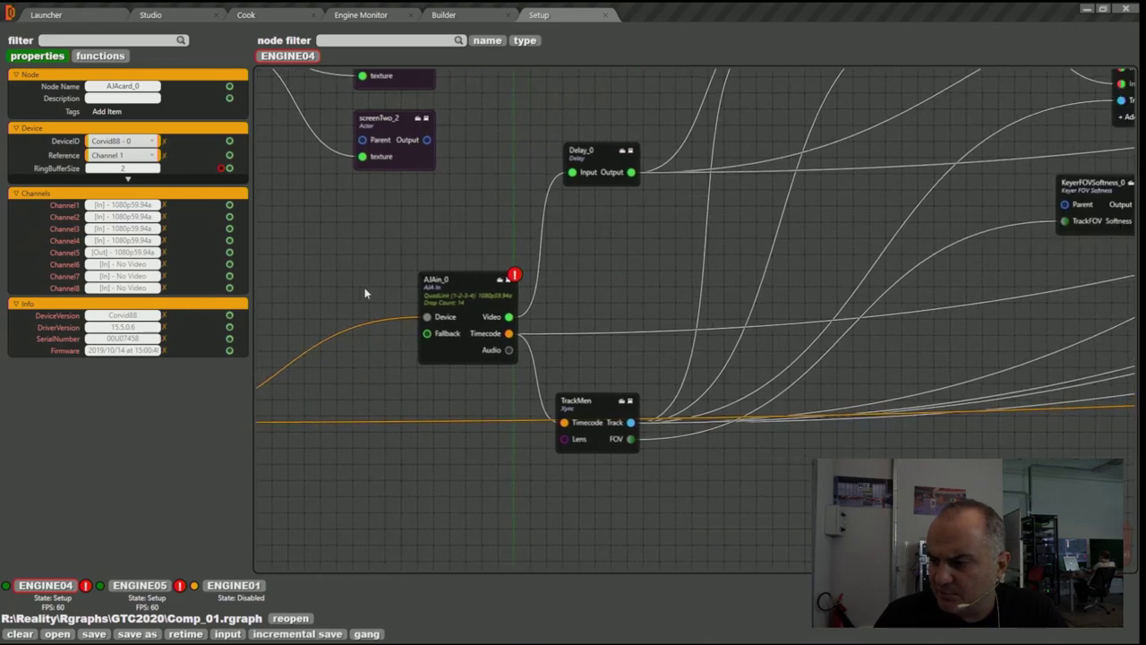
pyautogui.click(438, 292)
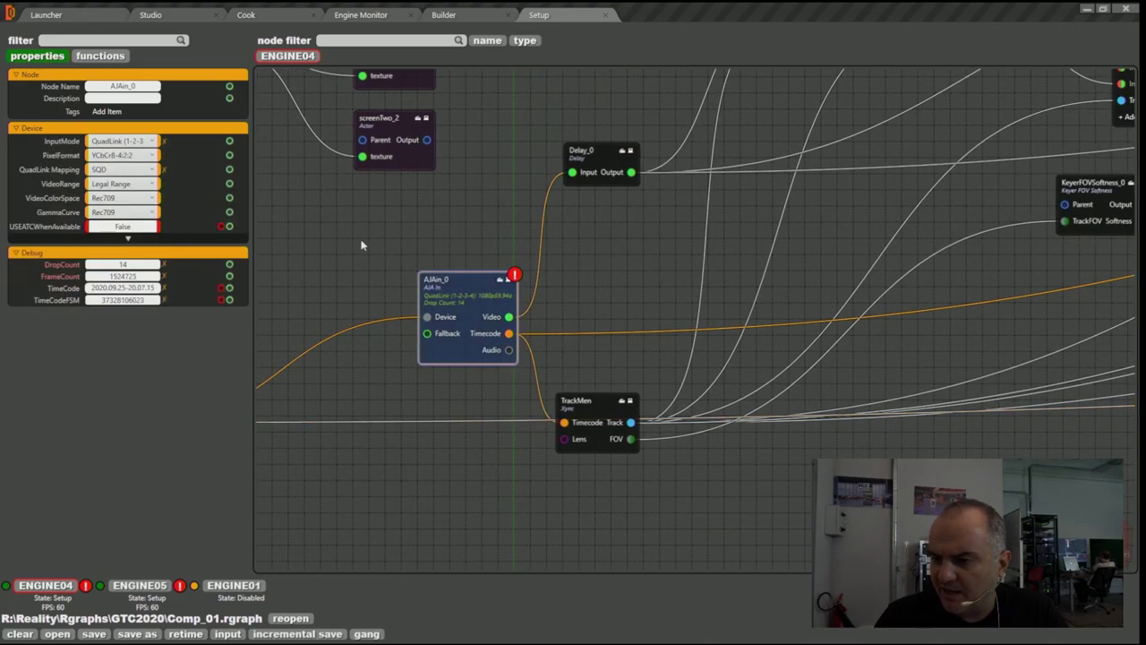
# Step: Review PixelFormat, VideoColorSpace and GammaCurve choices, keeping YCbCr8-4:2:2 and Rec709
pyautogui.click(123, 155)
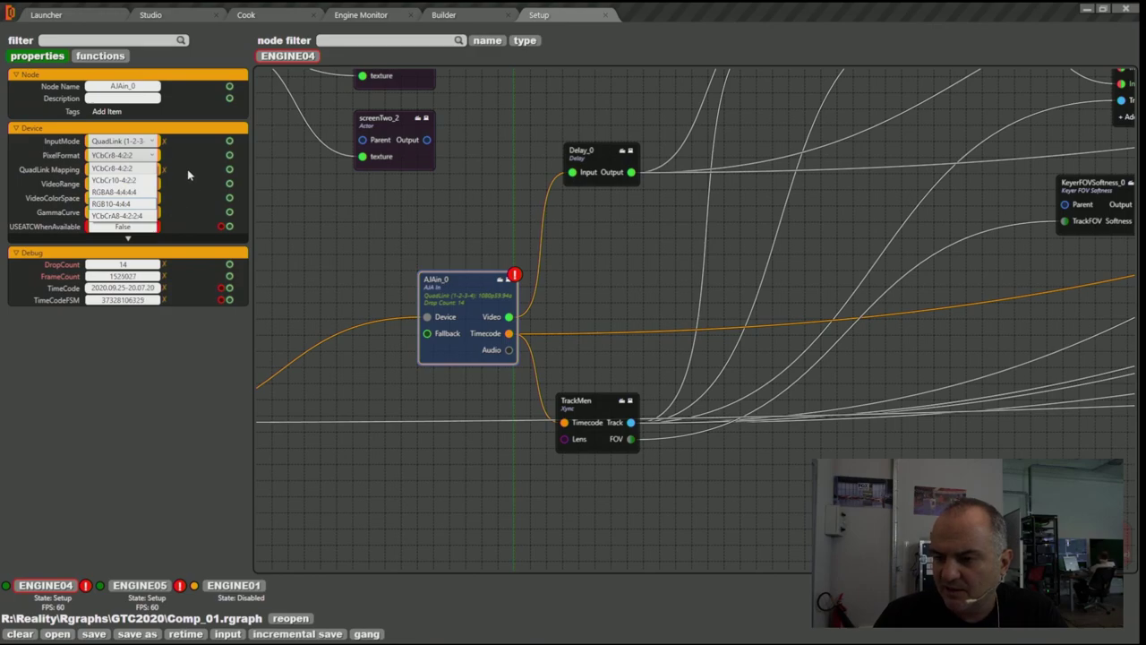
pyautogui.click(299, 165)
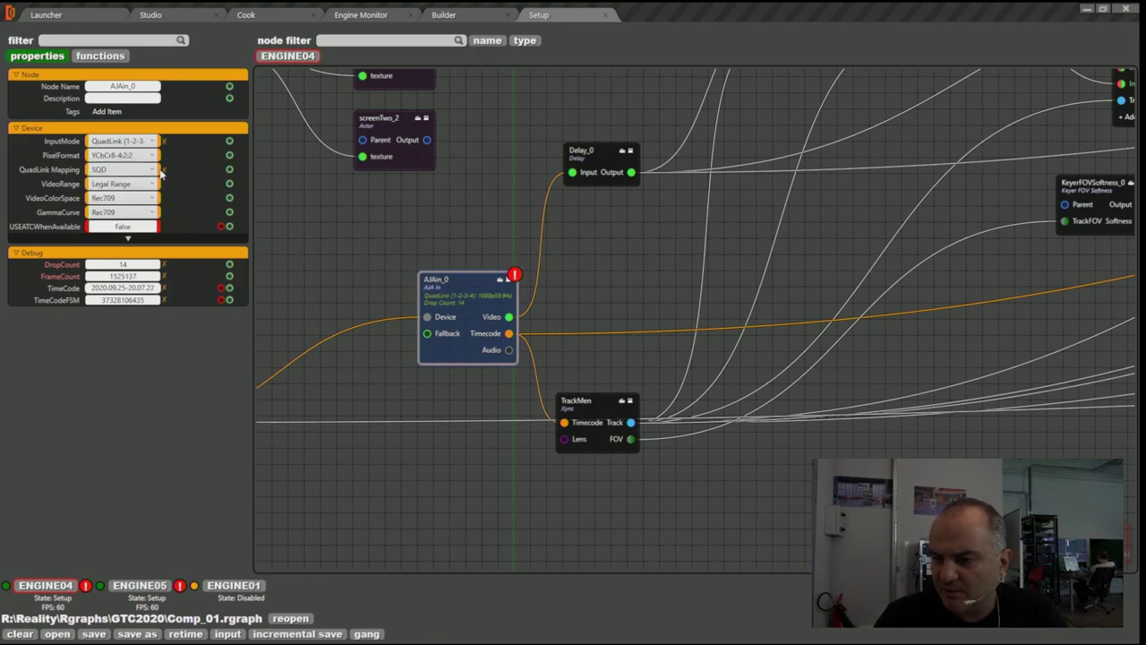
pyautogui.click(152, 198)
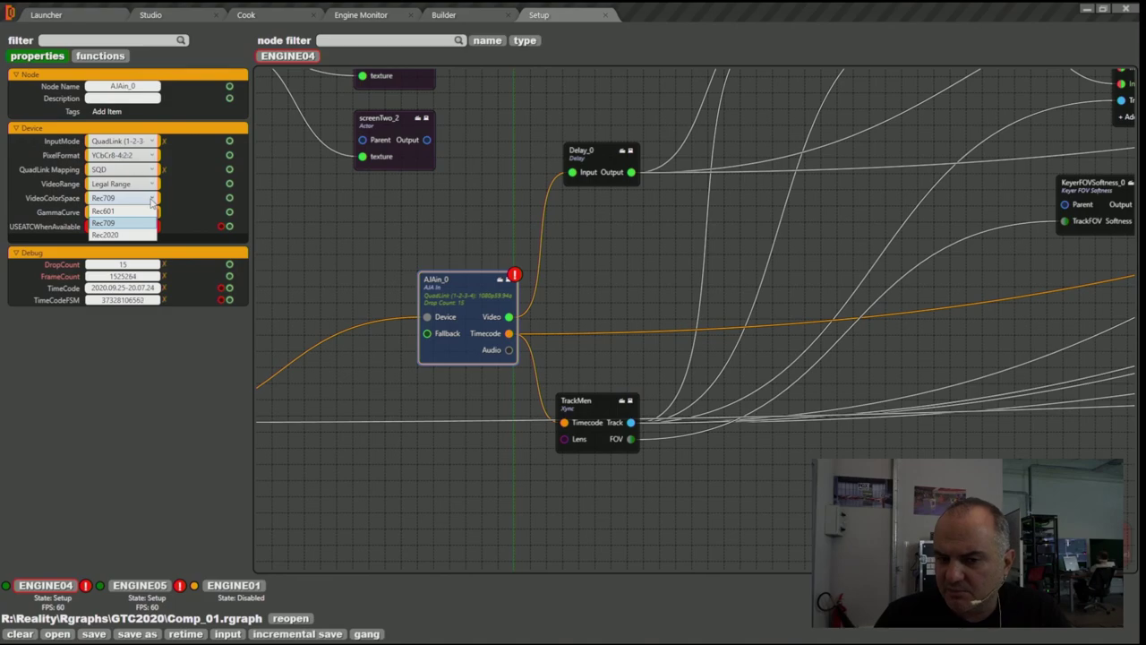
pyautogui.click(131, 221)
pyautogui.click(130, 213)
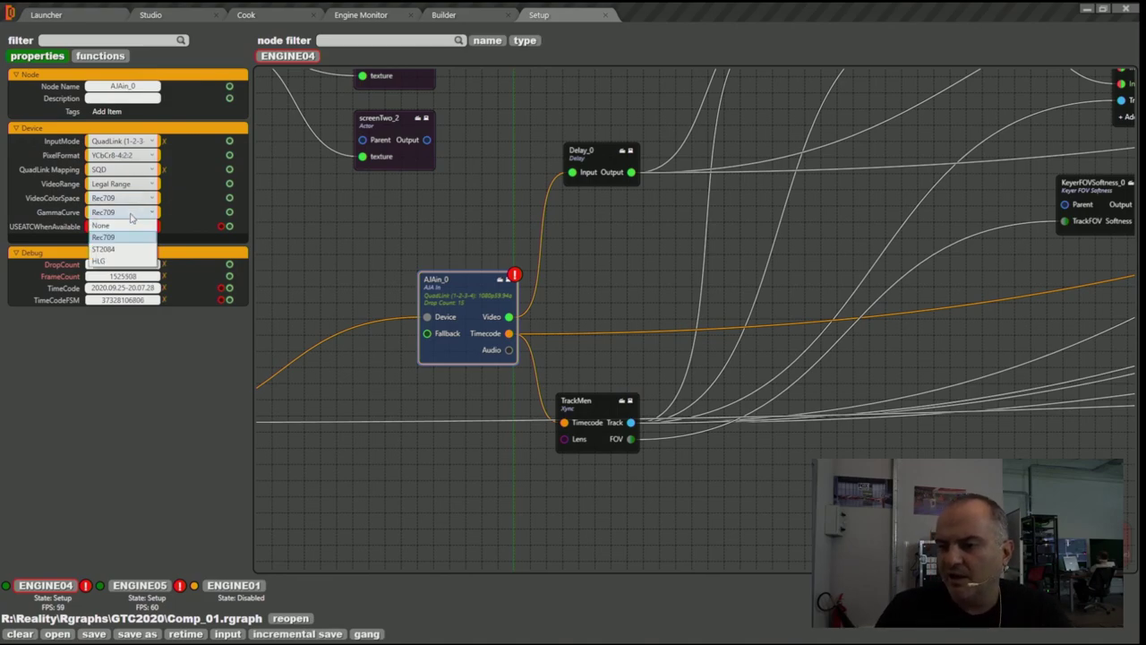
pyautogui.click(318, 211)
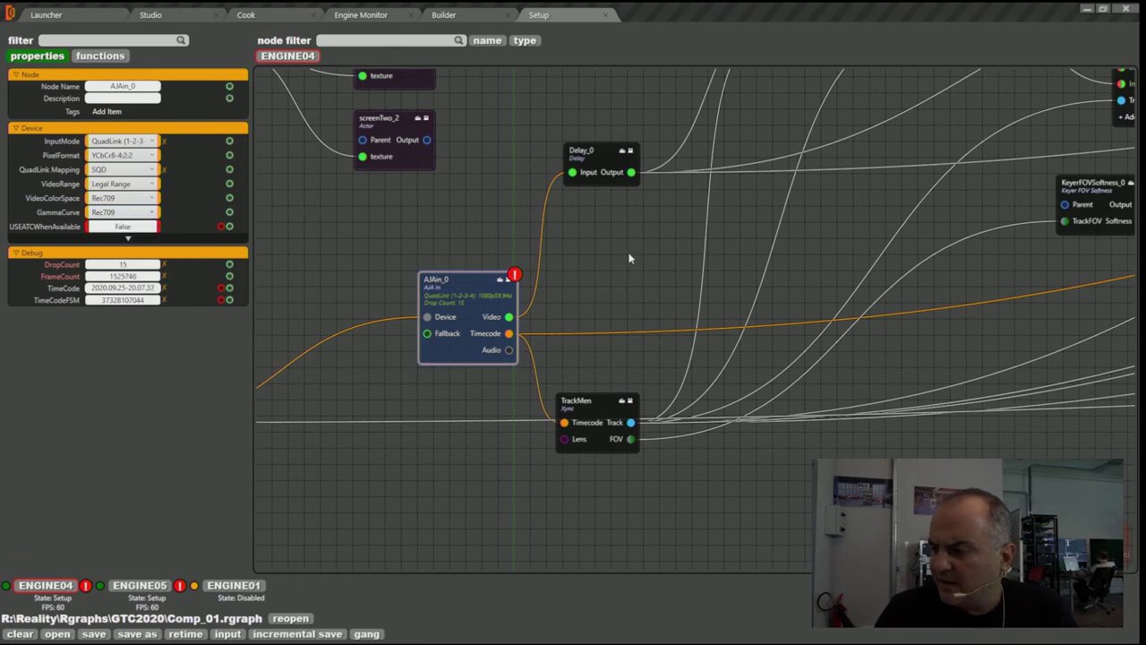
pyautogui.moveTo(631, 259); pyautogui.dragTo(478, 259, button='right')
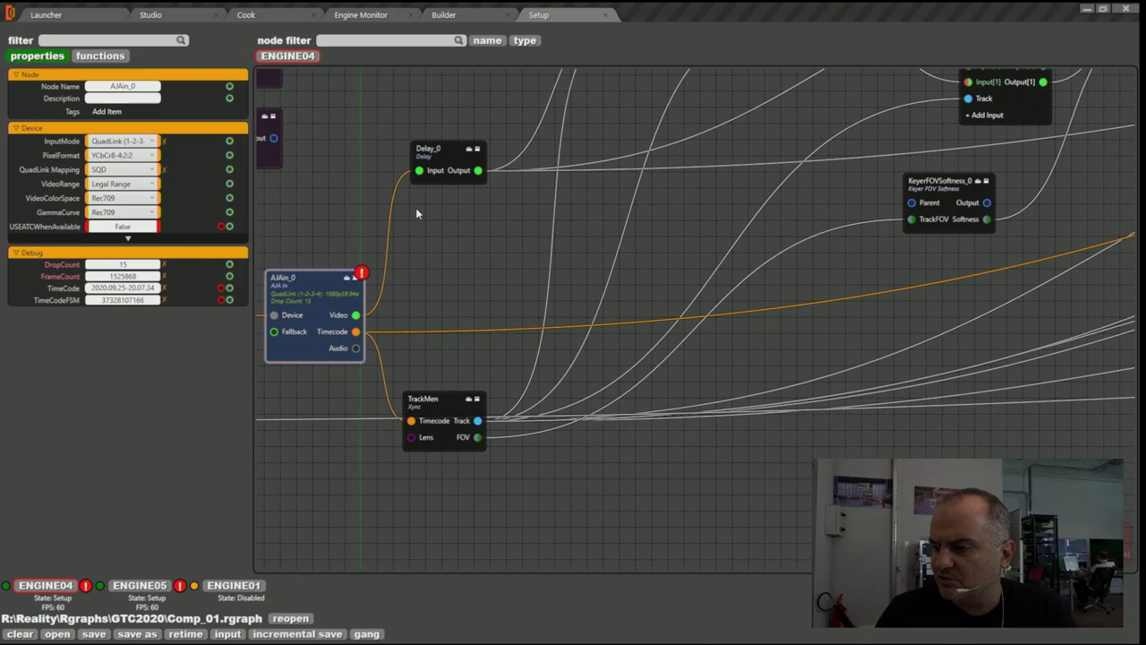
# Step: Pan past Distort, Reality Keyer, Resize and PostProcess to Camera_0, CompositePasses_0 and Mixer
pyautogui.moveTo(424, 191); pyautogui.dragTo(247, 313, button='right')
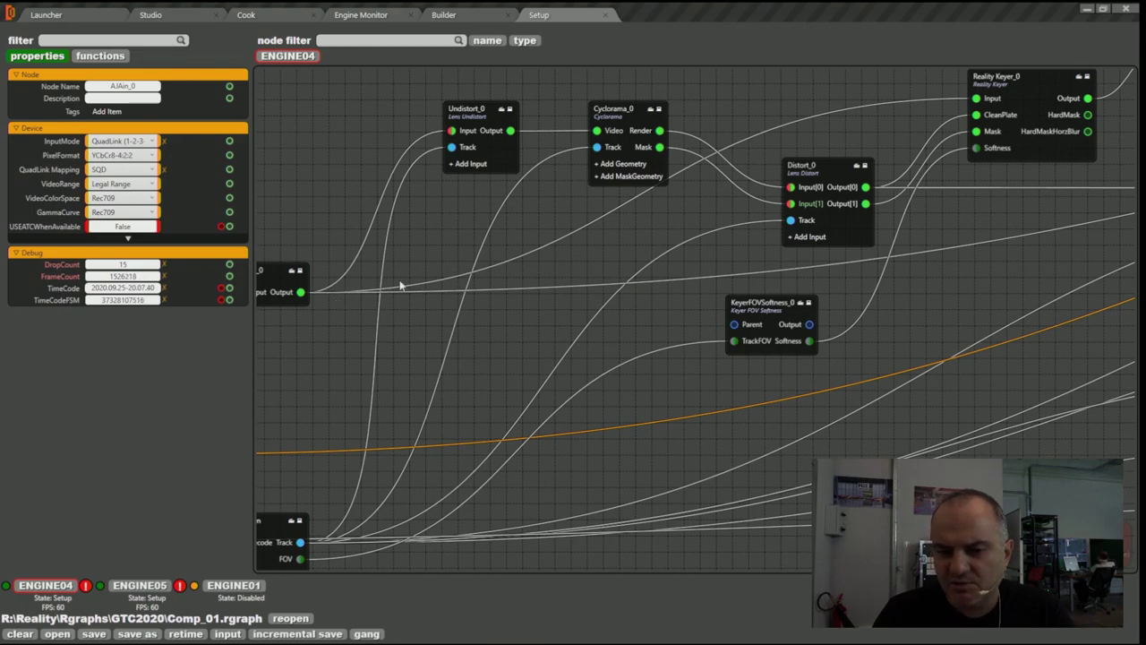
pyautogui.moveTo(549, 222); pyautogui.dragTo(442, 278, button='right')
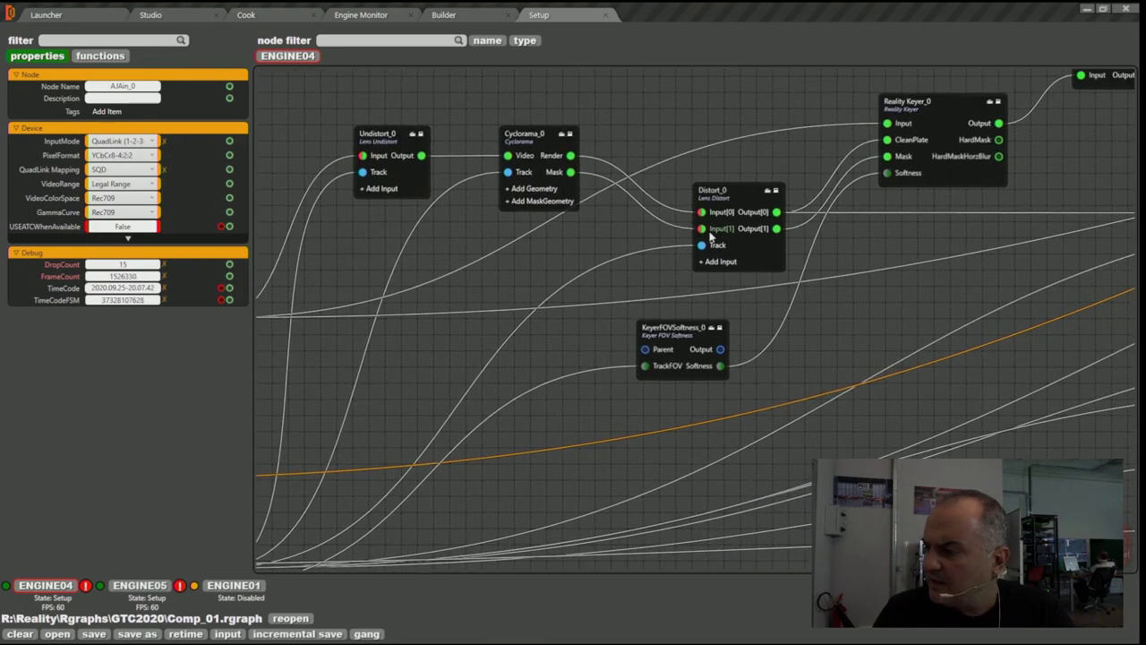
pyautogui.moveTo(743, 260); pyautogui.dragTo(424, 274, button='right')
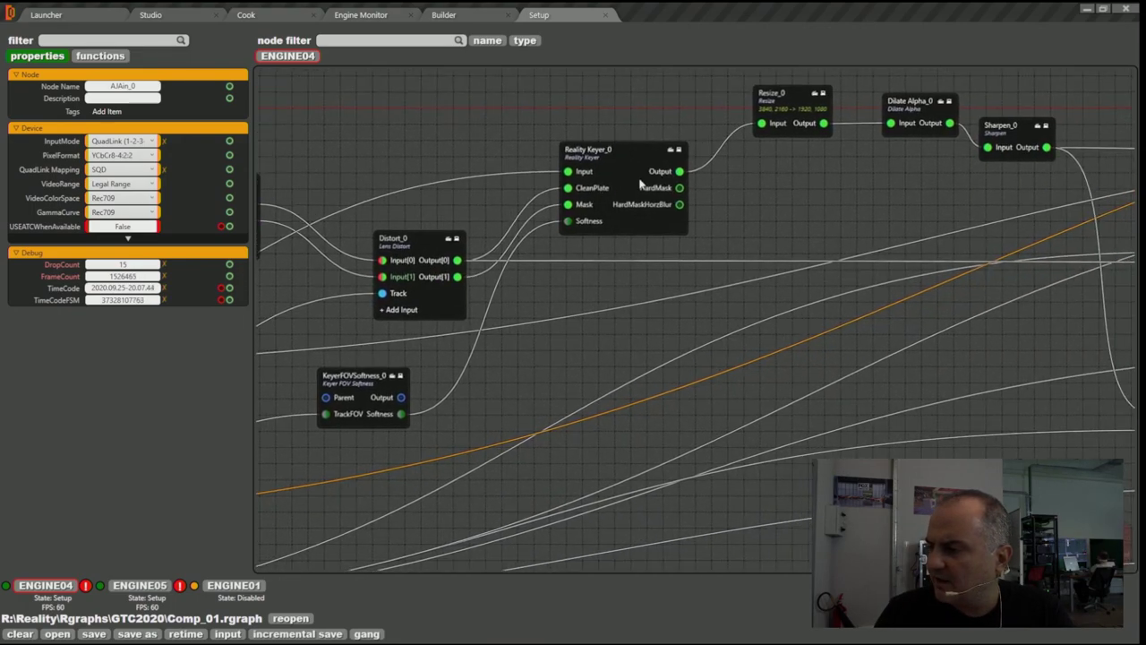
pyautogui.moveTo(546, 207); pyautogui.dragTo(501, 225, button='right')
pyautogui.moveTo(780, 148); pyautogui.dragTo(653, 178, button='right')
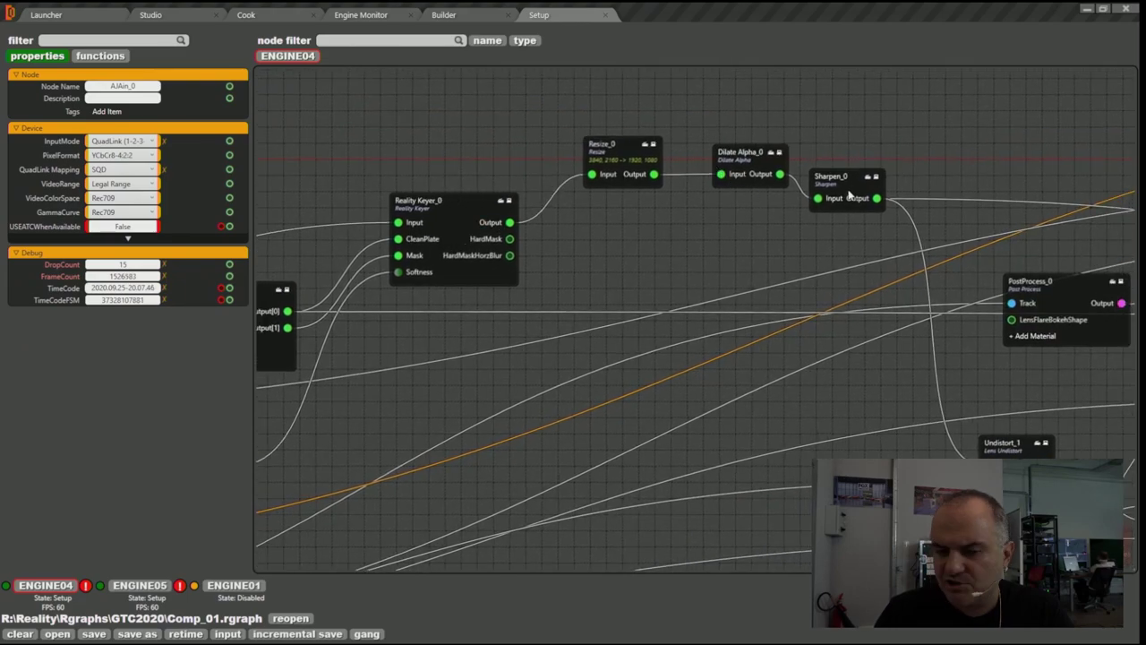
pyautogui.moveTo(784, 221); pyautogui.dragTo(487, 224, button='right')
pyautogui.moveTo(768, 250); pyautogui.dragTo(478, 208, button='right')
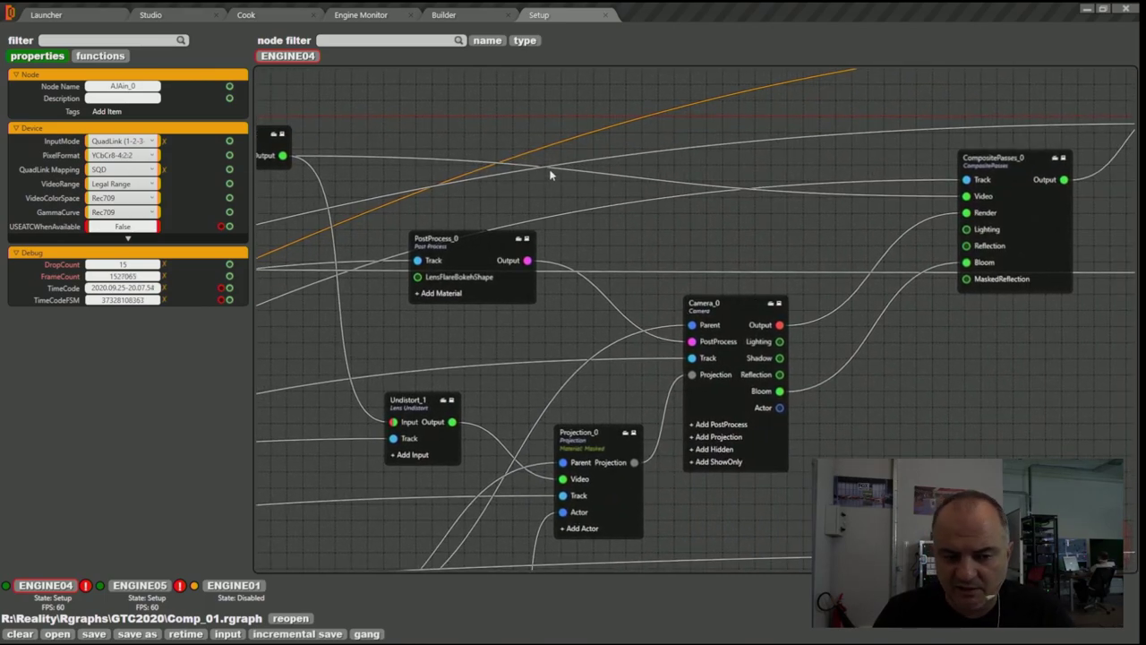
pyautogui.moveTo(622, 192); pyautogui.dragTo(453, 177, button='right')
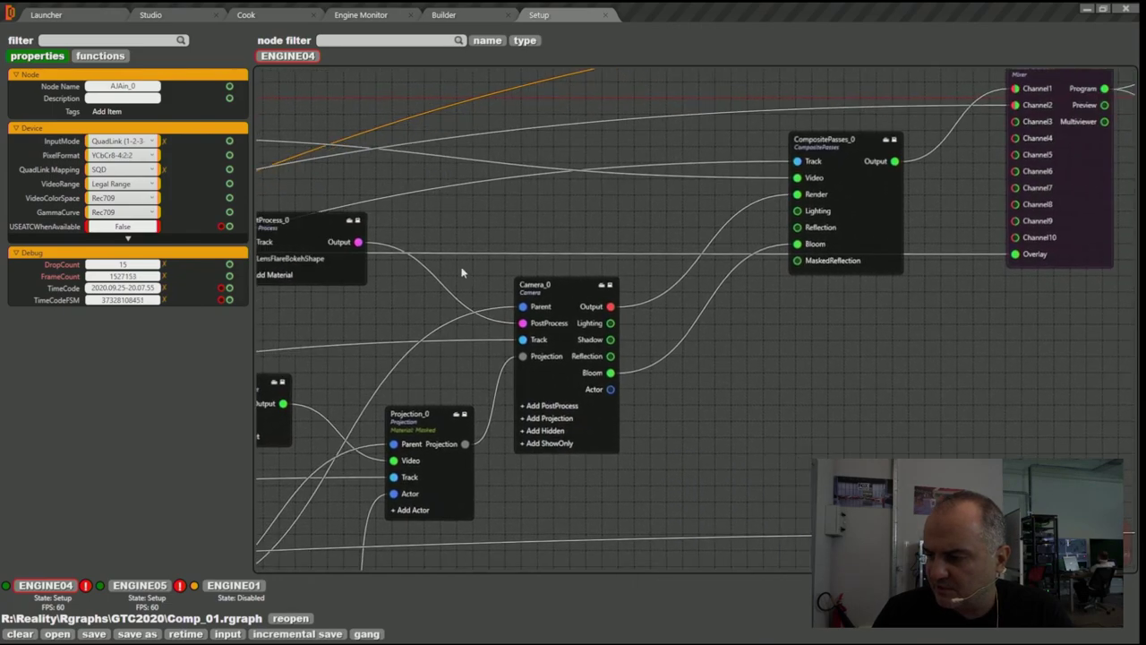
# Step: Show Camera_0's render properties, then pan past Mixer Default and Display to AJAout_0
pyautogui.click(532, 295)
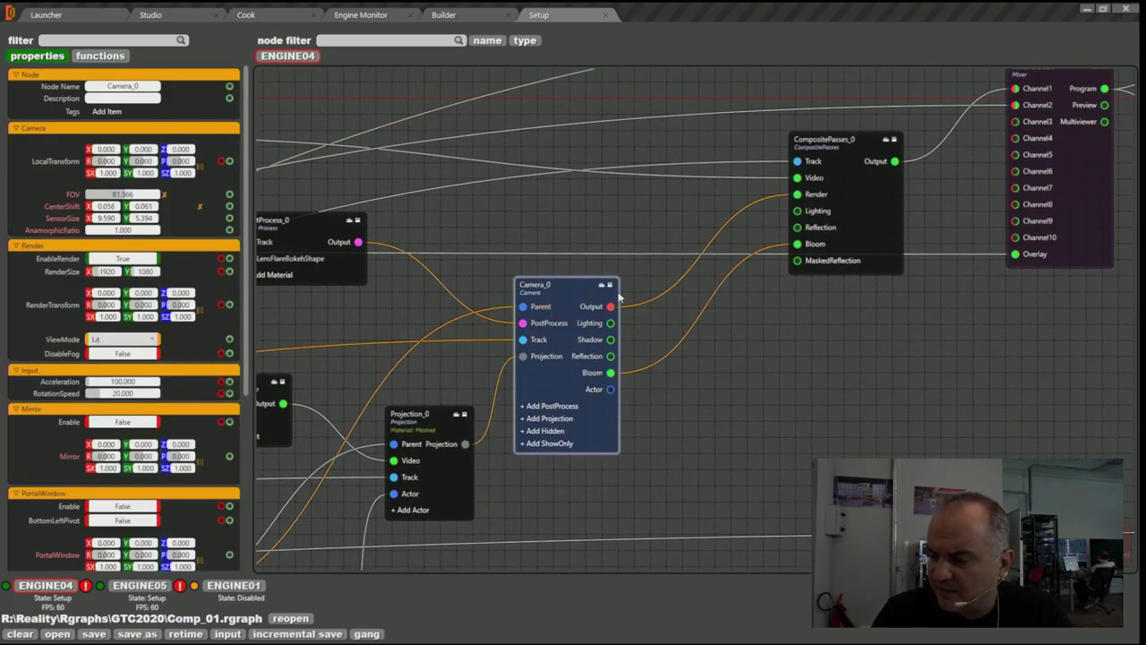
pyautogui.moveTo(706, 332); pyautogui.dragTo(540, 310, button='right')
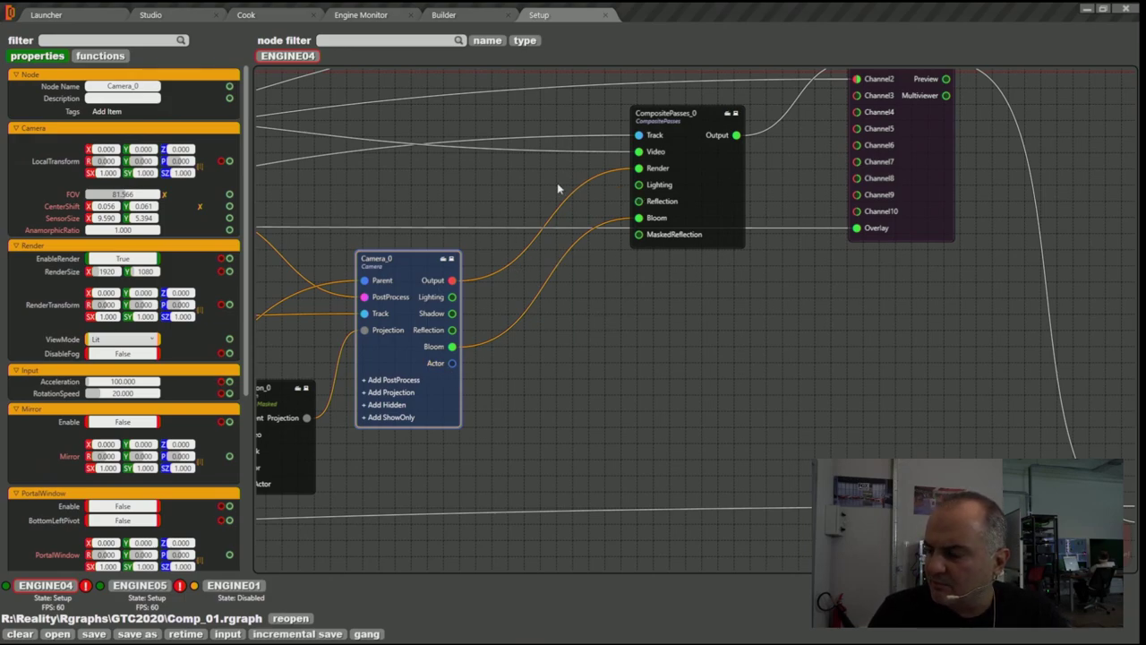
pyautogui.moveTo(563, 185); pyautogui.dragTo(476, 256, button='middle')
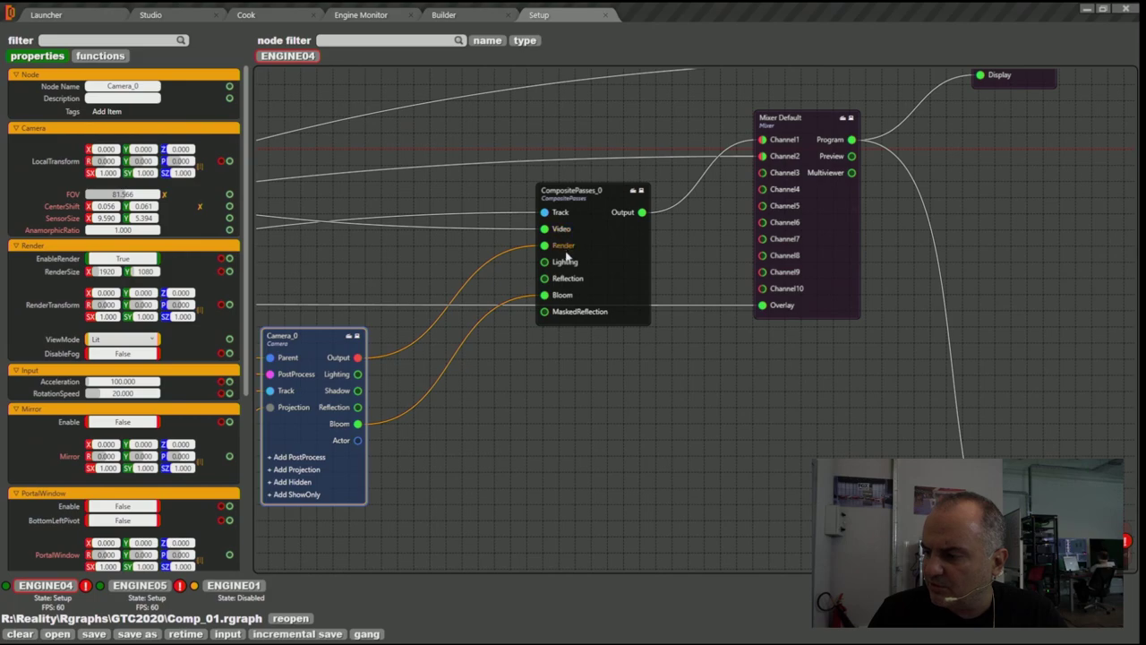
pyautogui.moveTo(740, 221); pyautogui.dragTo(248, 88, button='middle')
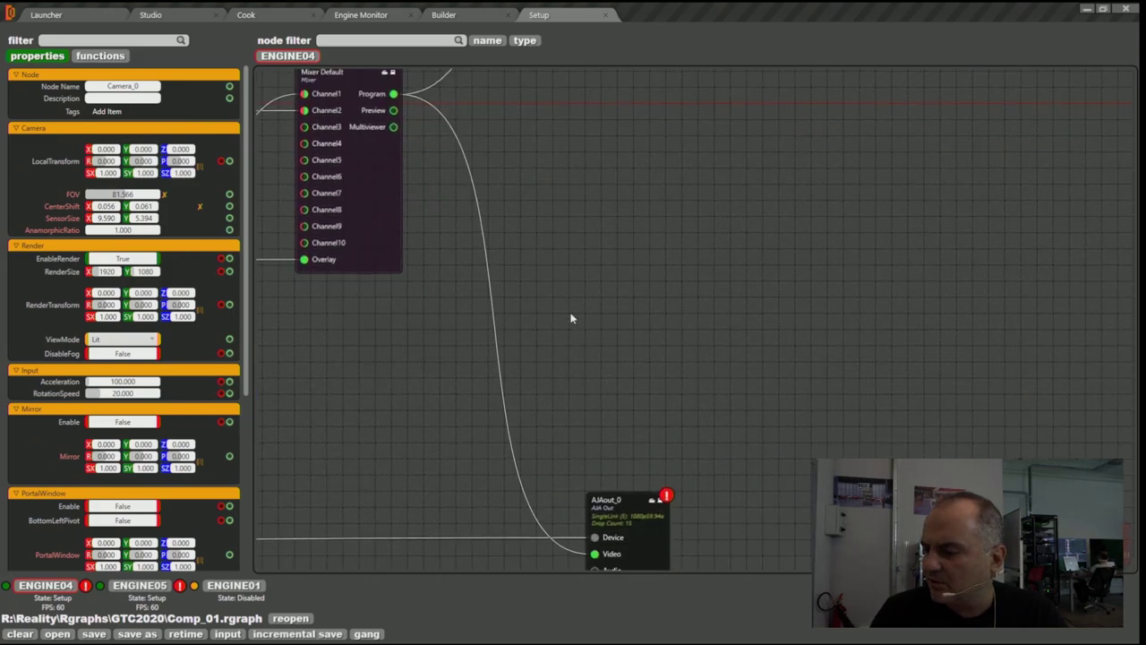
pyautogui.moveTo(609, 486); pyautogui.dragTo(571, 323, button='middle')
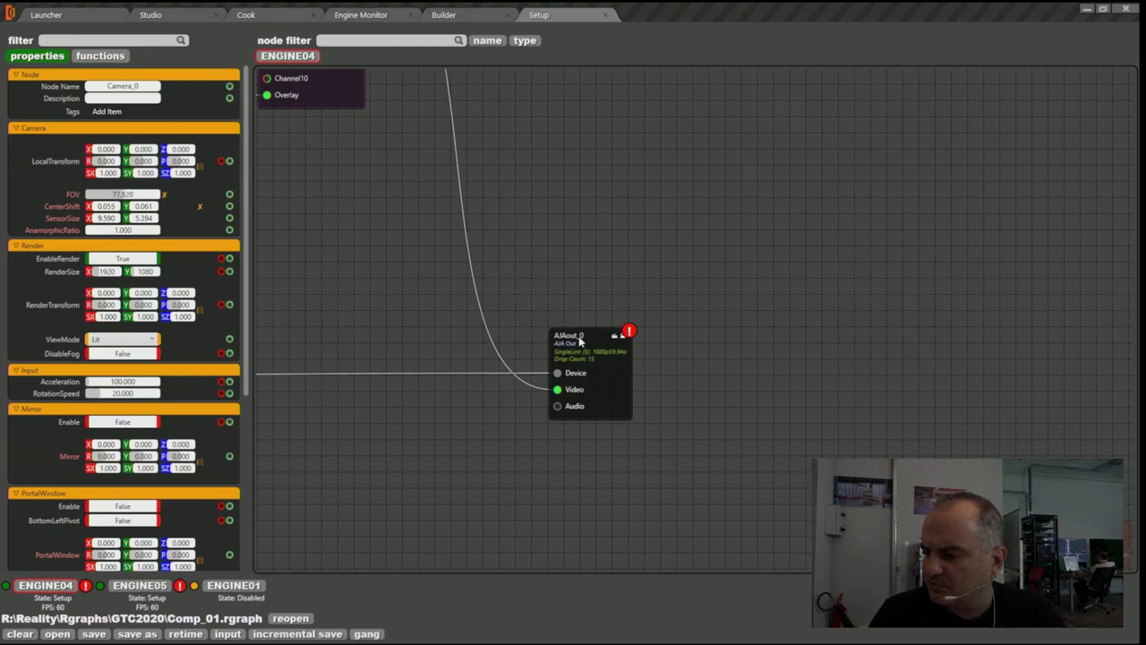
# Step: Show AJAout_0's SingleLink (5), HD-1080p 59.94 settings, keeping Rec709 colour space
pyautogui.click(580, 341)
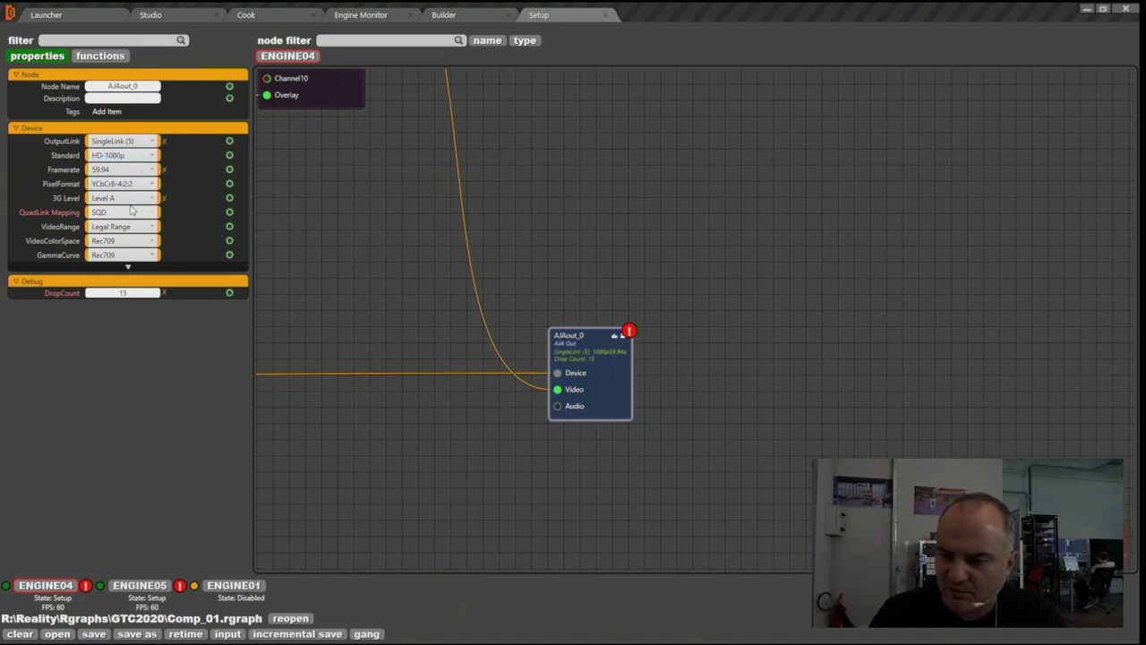
pyautogui.click(128, 242)
pyautogui.click(128, 248)
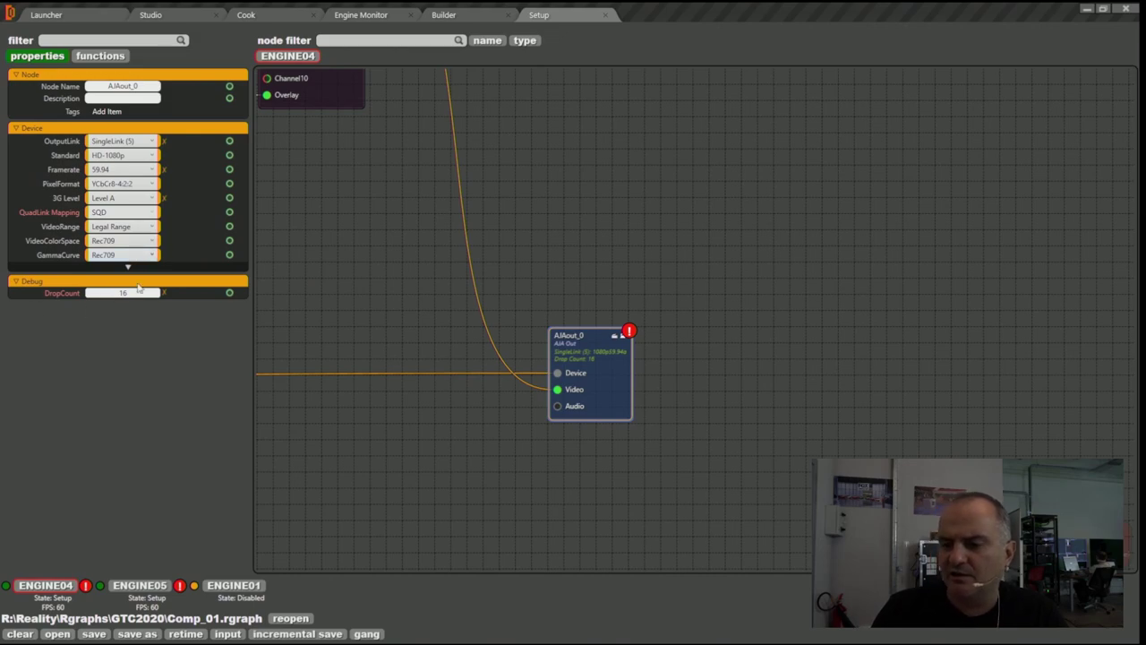
pyautogui.moveTo(473, 325); pyautogui.dragTo(535, 296, button='middle')
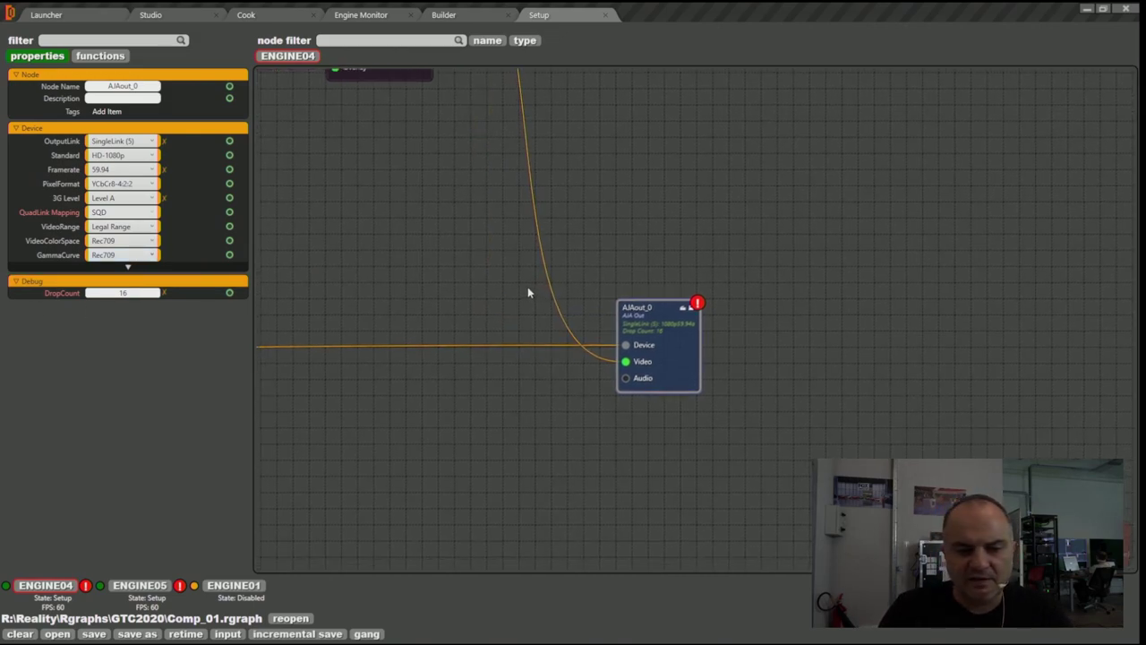